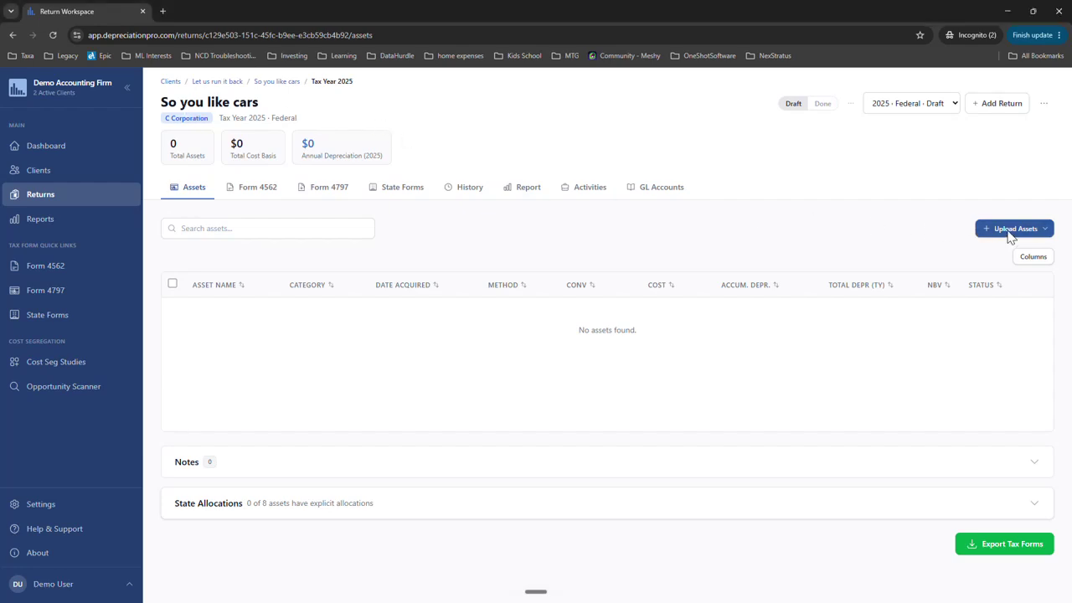
- Upload so-you-like-cars-fleet.csv as a spreadsheet asset import for the So you like cars 2025 return
{"action": "left_click", "coordinate": [1010, 234]}
{"action": "left_click", "coordinate": [952, 283]}
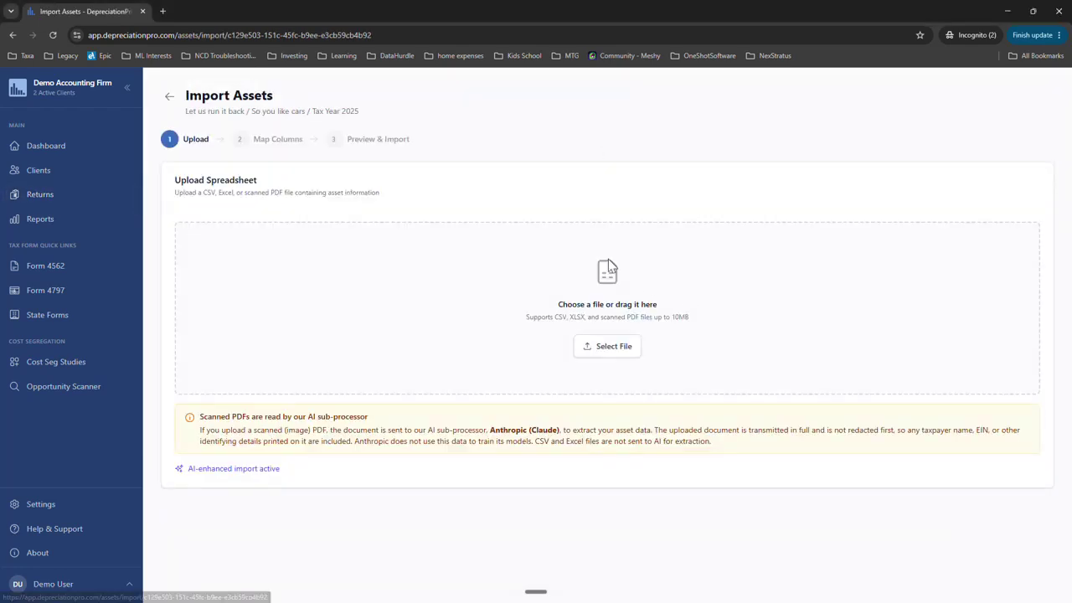
{"action": "left_click", "coordinate": [614, 350]}
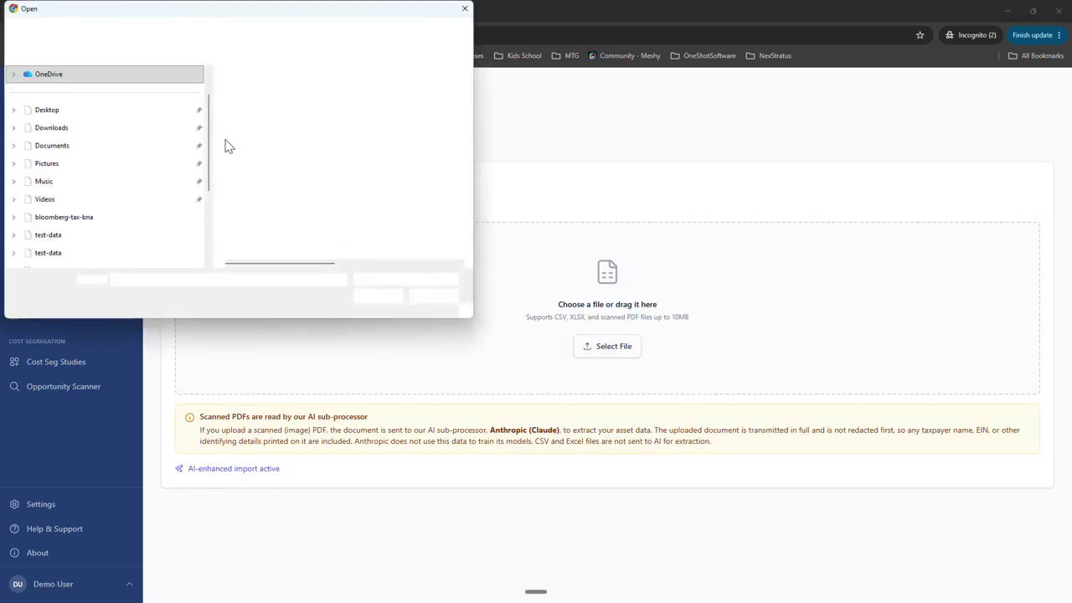
{"action": "left_click", "coordinate": [268, 90]}
{"action": "left_click", "coordinate": [378, 297]}
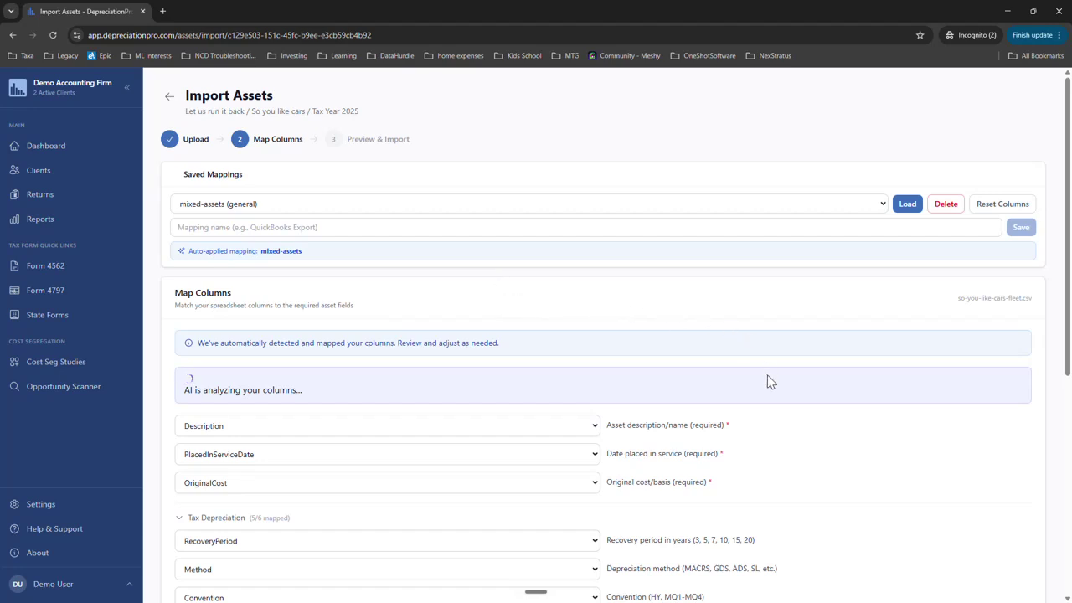
- Review the suggested column mappings for the fleet file, accept them as they are, and continue to the import preview
{"action": "scroll", "coordinate": [795, 389], "scroll_direction": "down", "scroll_amount": 2}
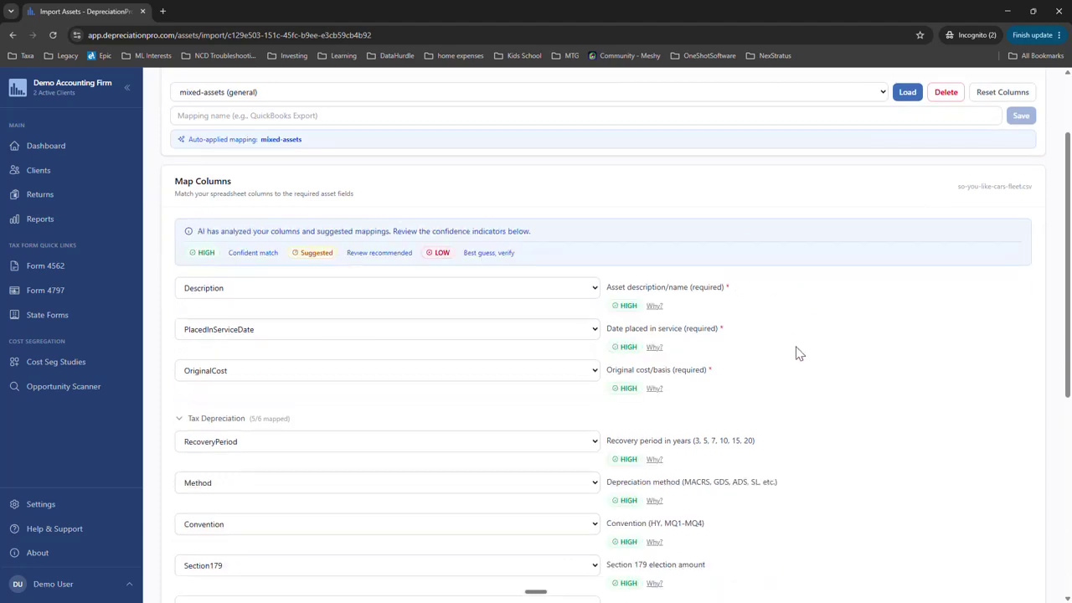
{"action": "scroll", "coordinate": [806, 385], "scroll_direction": "down", "scroll_amount": 3}
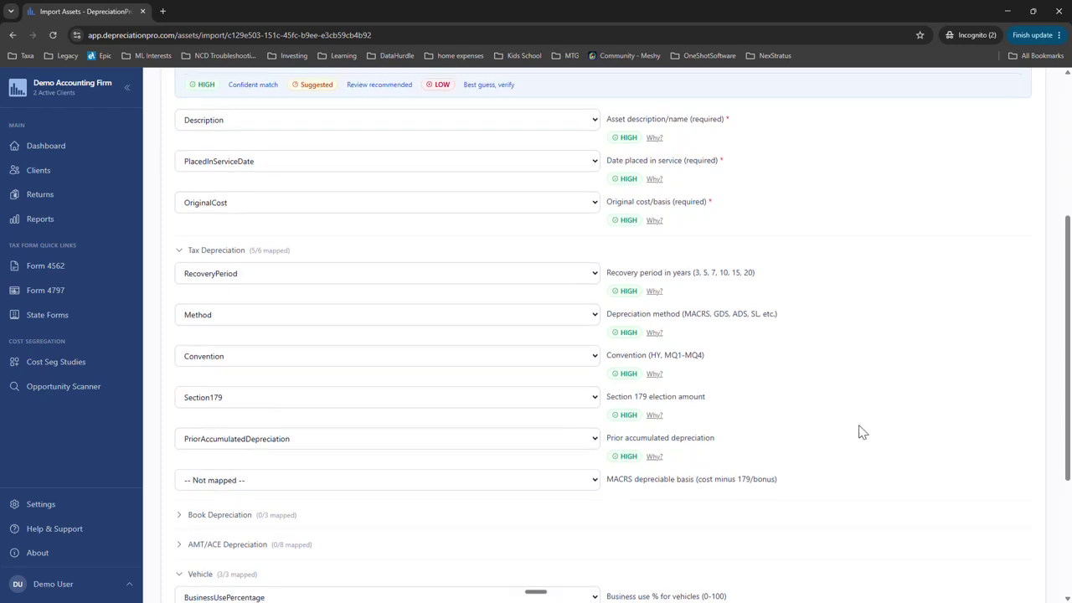
{"action": "scroll", "coordinate": [859, 430], "scroll_direction": "down", "scroll_amount": 4}
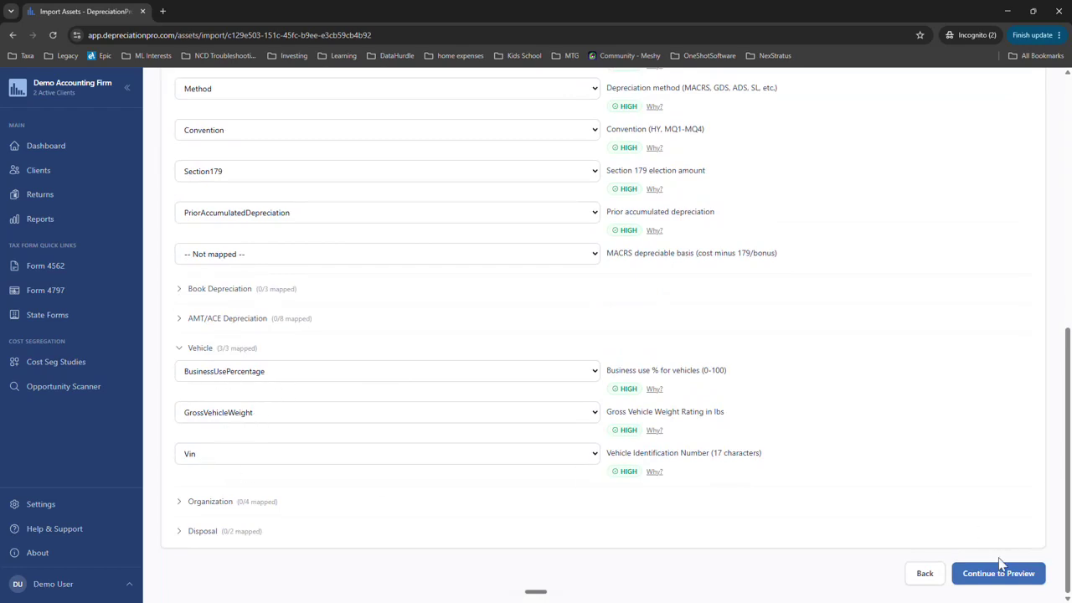
{"action": "left_click", "coordinate": [1002, 576]}
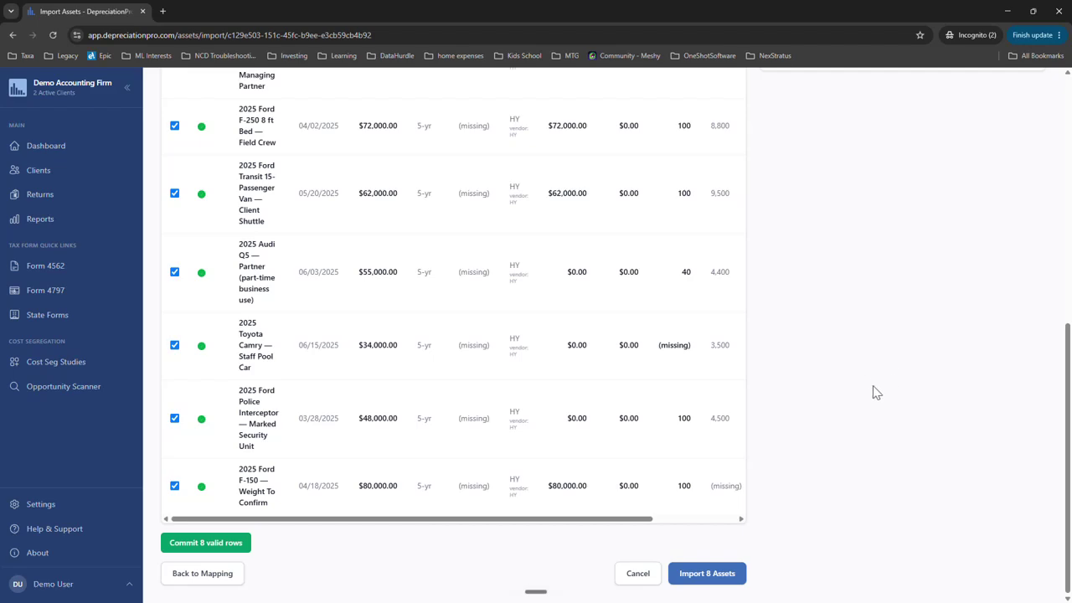
- Review the asset preview and its data-quality warnings, and look up the VIN of the vehicle missing a GVWR
{"action": "scroll", "coordinate": [237, 451], "scroll_direction": "down", "scroll_amount": 4}
{"action": "scroll", "coordinate": [308, 389], "scroll_direction": "down", "scroll_amount": 3}
{"action": "scroll", "coordinate": [821, 474], "scroll_direction": "up", "scroll_amount": 9}
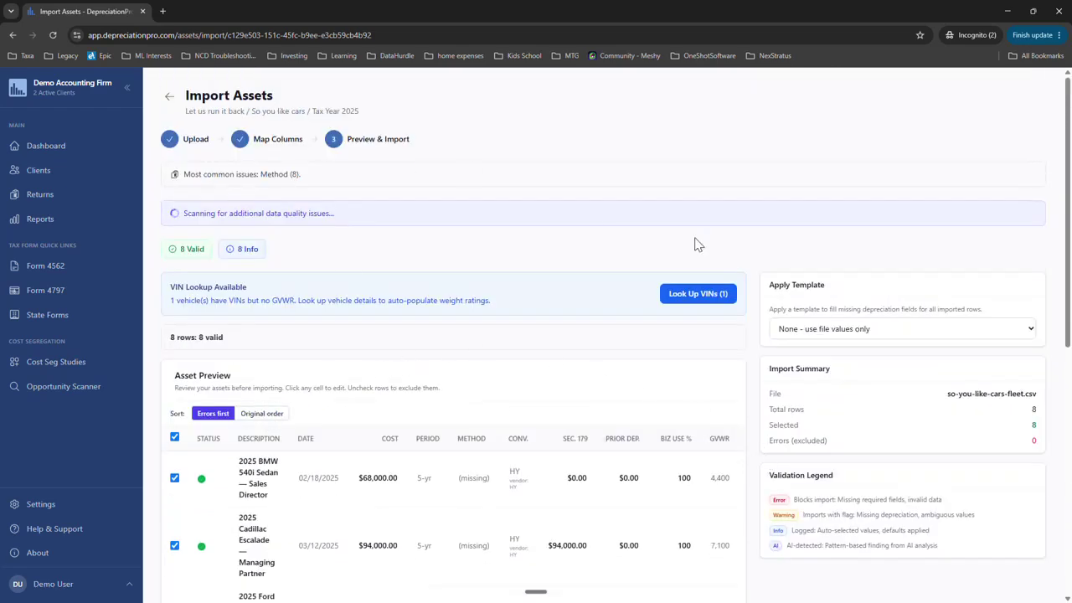
{"action": "scroll", "coordinate": [335, 351], "scroll_direction": "down", "scroll_amount": 1}
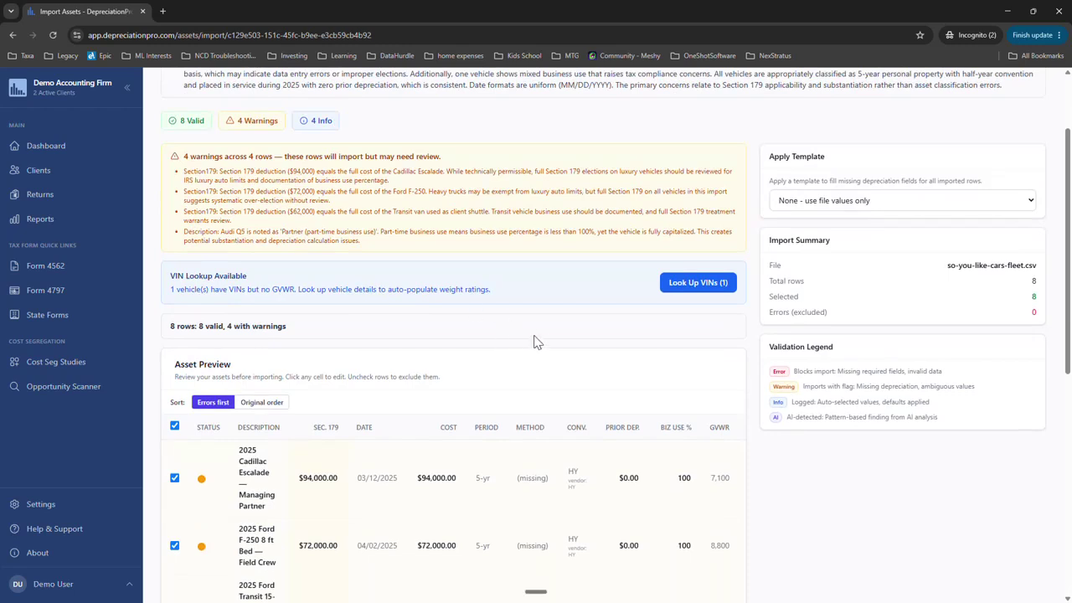
{"action": "left_click", "coordinate": [699, 284]}
- Import all 8 previewed vehicle assets into the return and view them in the asset list
{"action": "scroll", "coordinate": [845, 478], "scroll_direction": "down", "scroll_amount": 2}
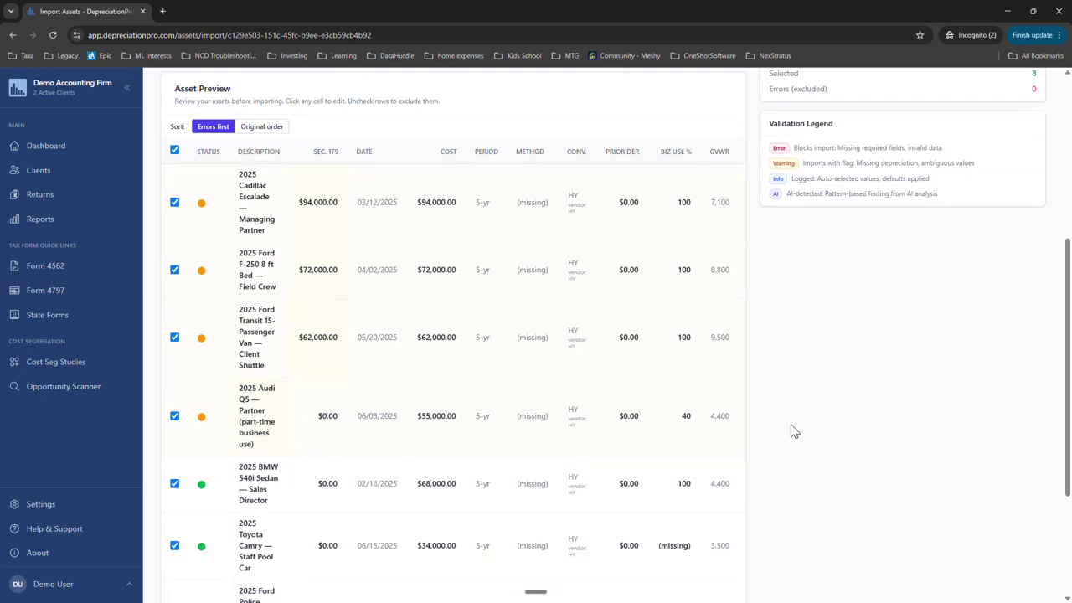
{"action": "scroll", "coordinate": [794, 430], "scroll_direction": "down", "scroll_amount": 2}
{"action": "left_click", "coordinate": [714, 576]}
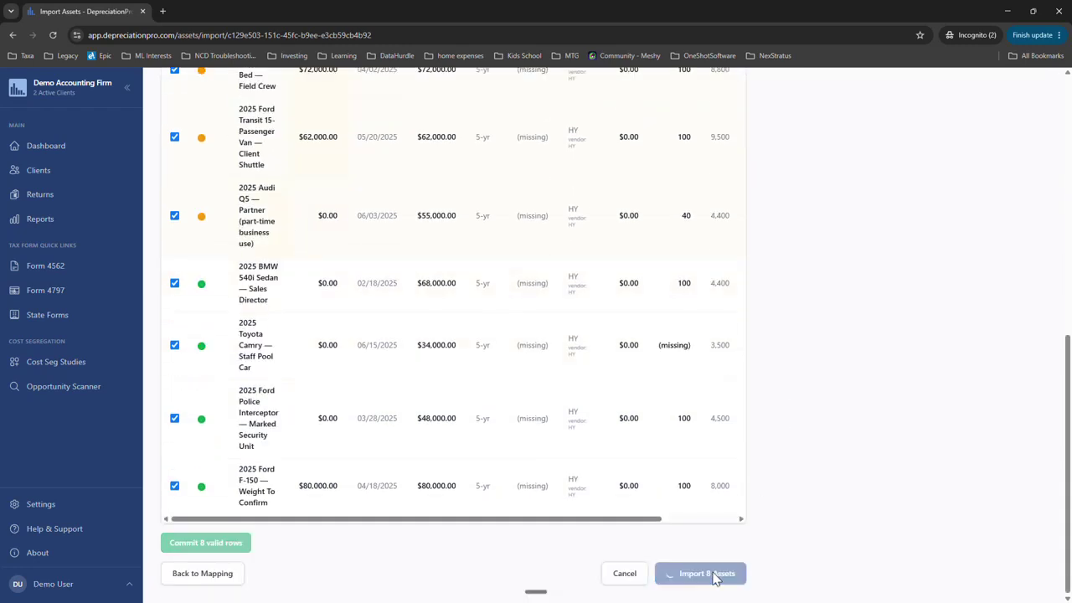
{"action": "scroll", "coordinate": [883, 376], "scroll_direction": "down", "scroll_amount": 2}
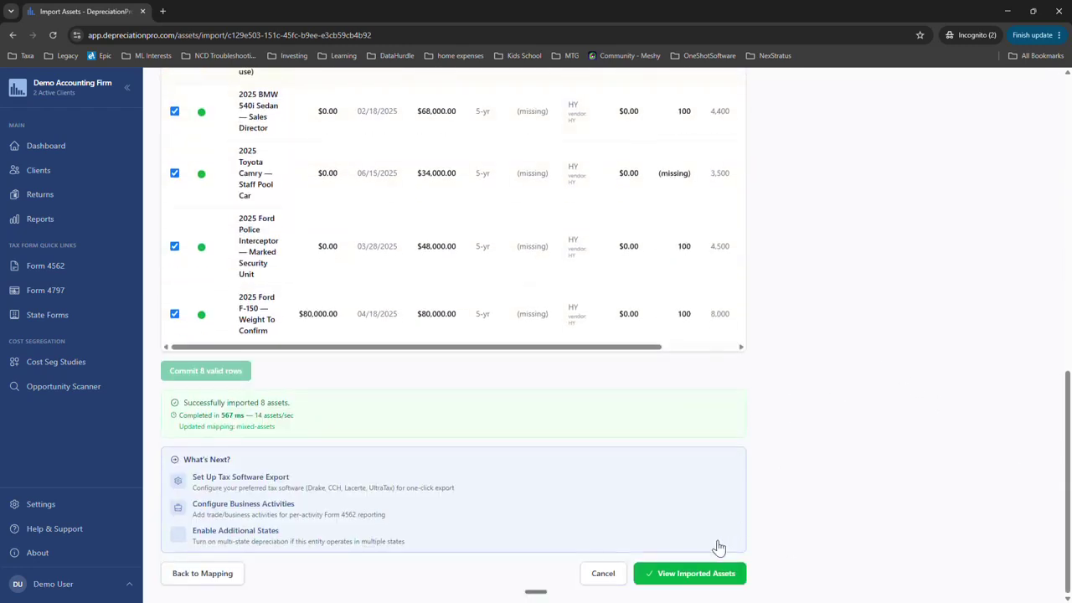
{"action": "left_click", "coordinate": [686, 576]}
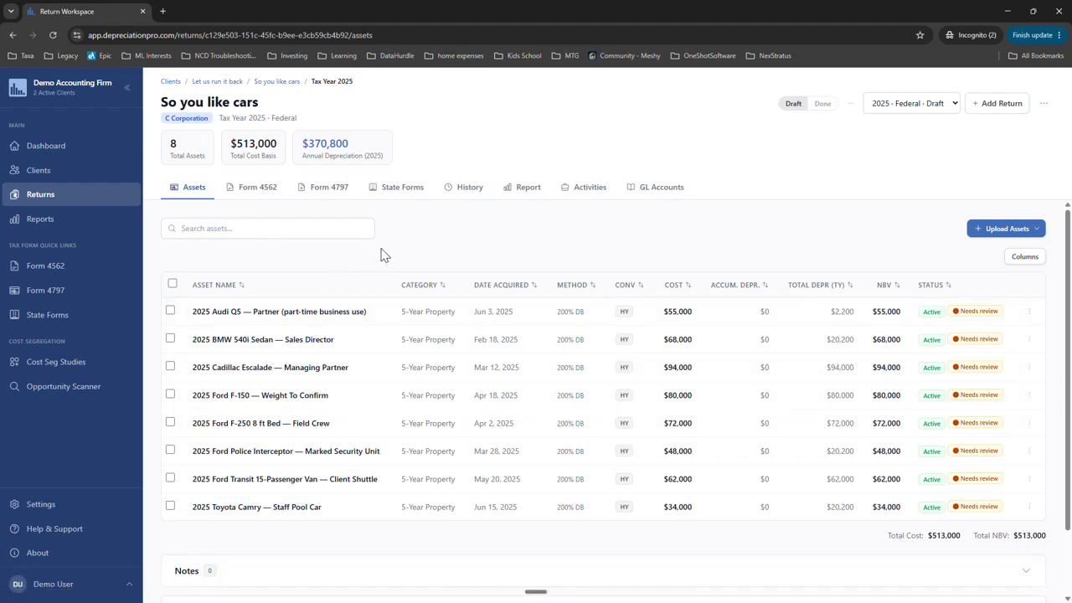
- Examine the 2025 BMW 540i Sedan's depreciation calculation, elections and vehicle information, and return to the Tax Year 2025 asset list
{"action": "left_click", "coordinate": [226, 346]}
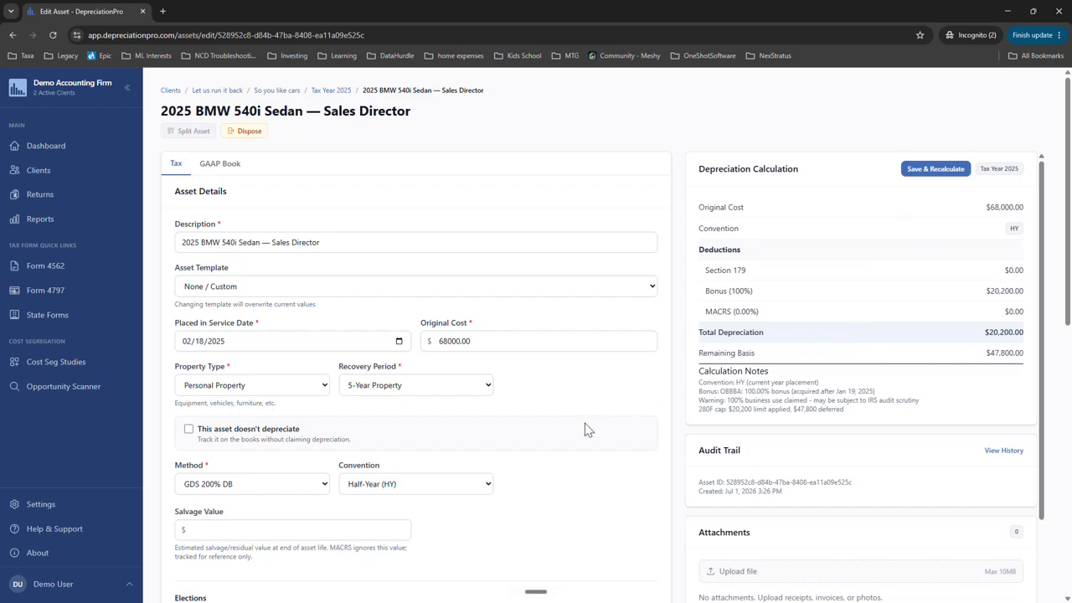
{"action": "scroll", "coordinate": [583, 425], "scroll_direction": "down", "scroll_amount": 5}
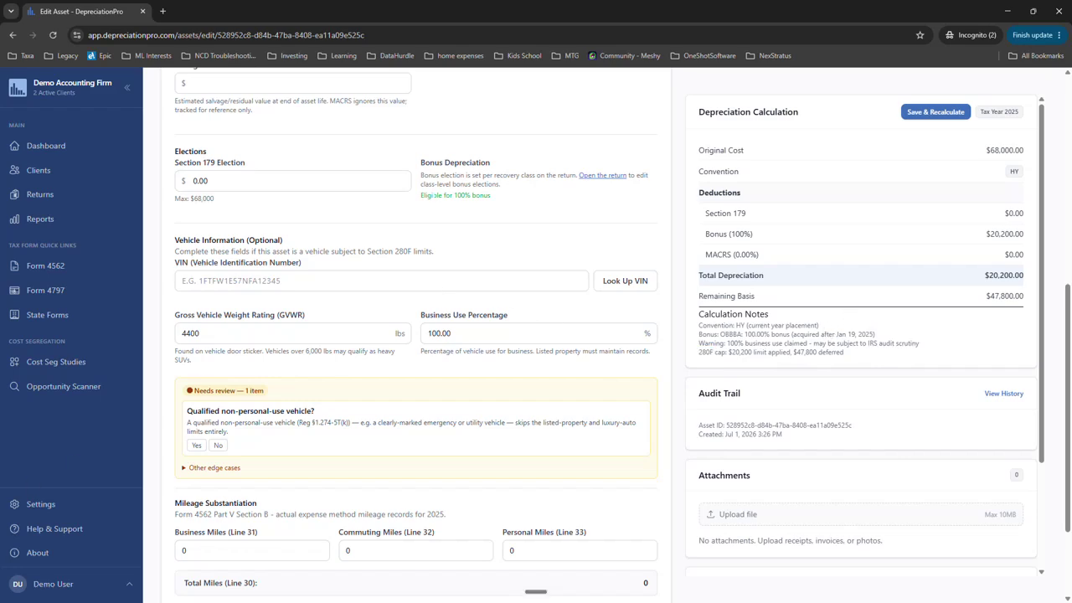
{"action": "scroll", "coordinate": [418, 176], "scroll_direction": "up", "scroll_amount": 5}
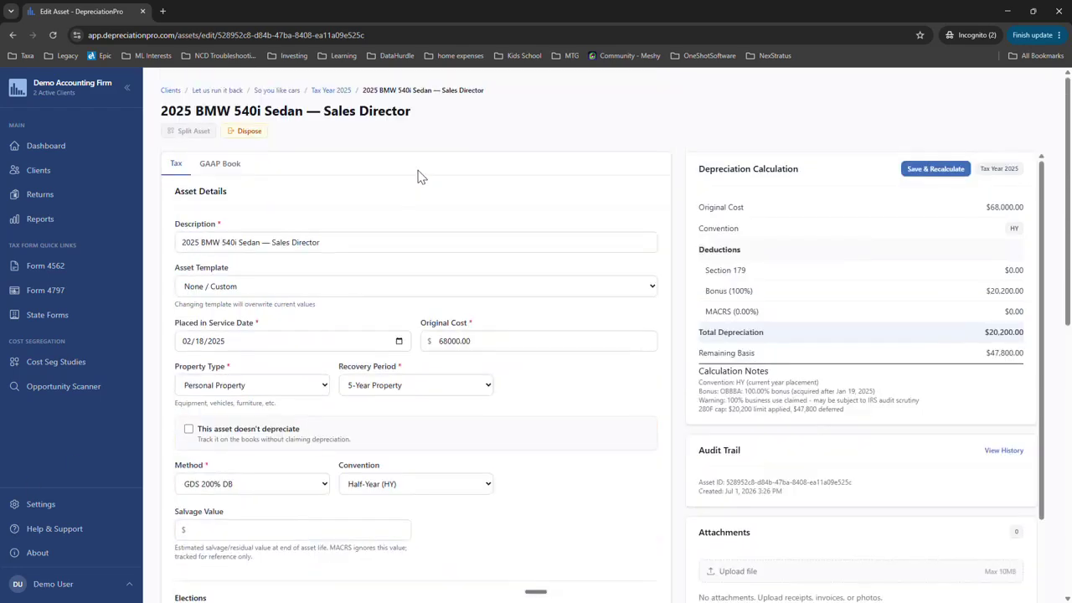
{"action": "left_click", "coordinate": [330, 92]}
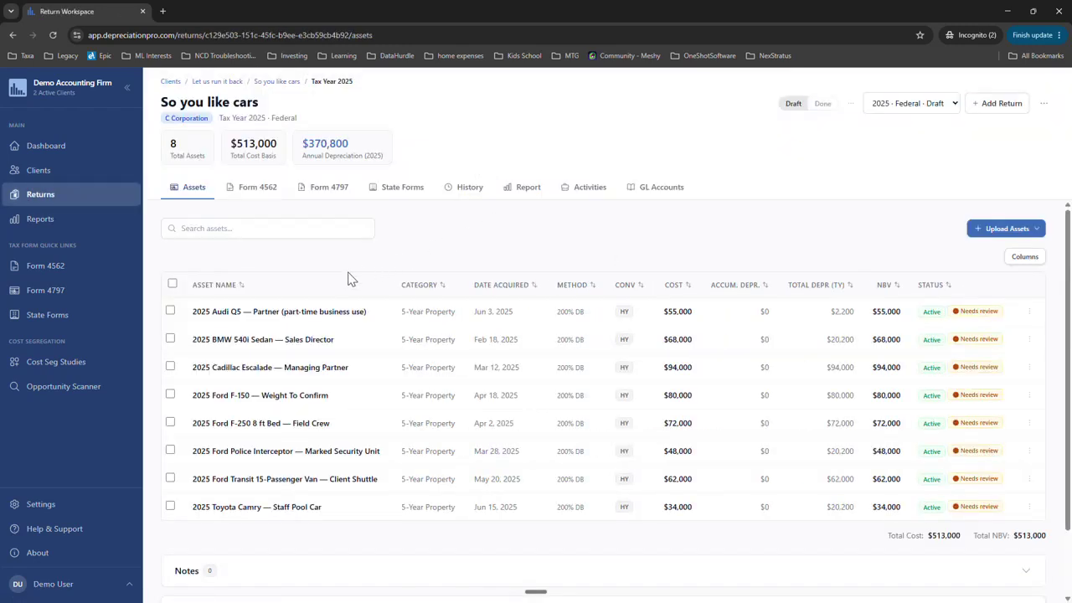
- Examine the 2025 Cadillac Escalade's Section 179 and bonus deductions and its vehicle review questions, and return to the asset list
{"action": "left_click", "coordinate": [251, 369]}
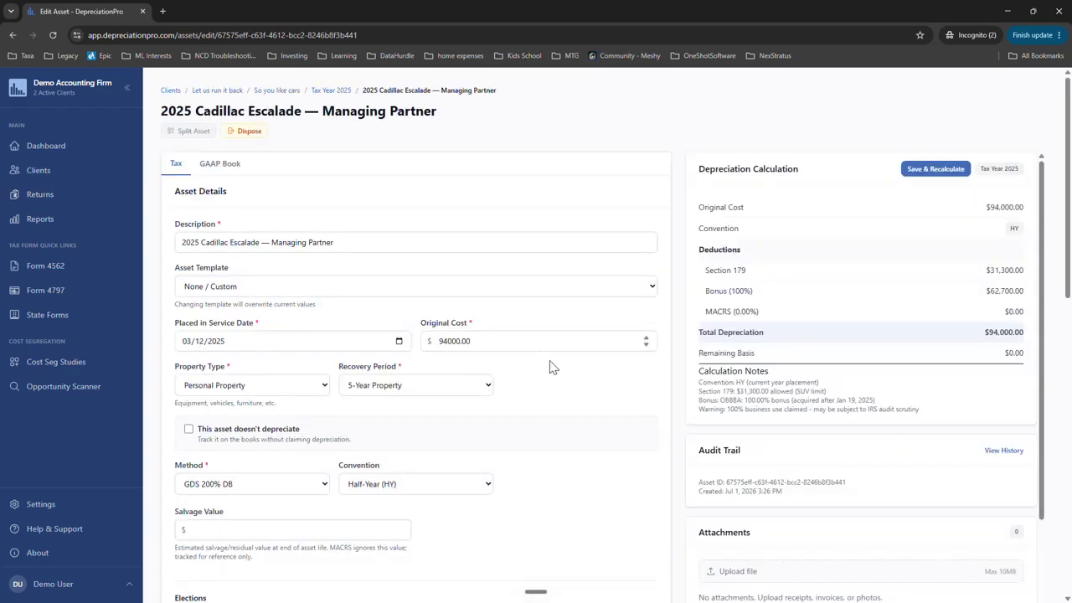
{"action": "scroll", "coordinate": [561, 382], "scroll_direction": "down", "scroll_amount": 5}
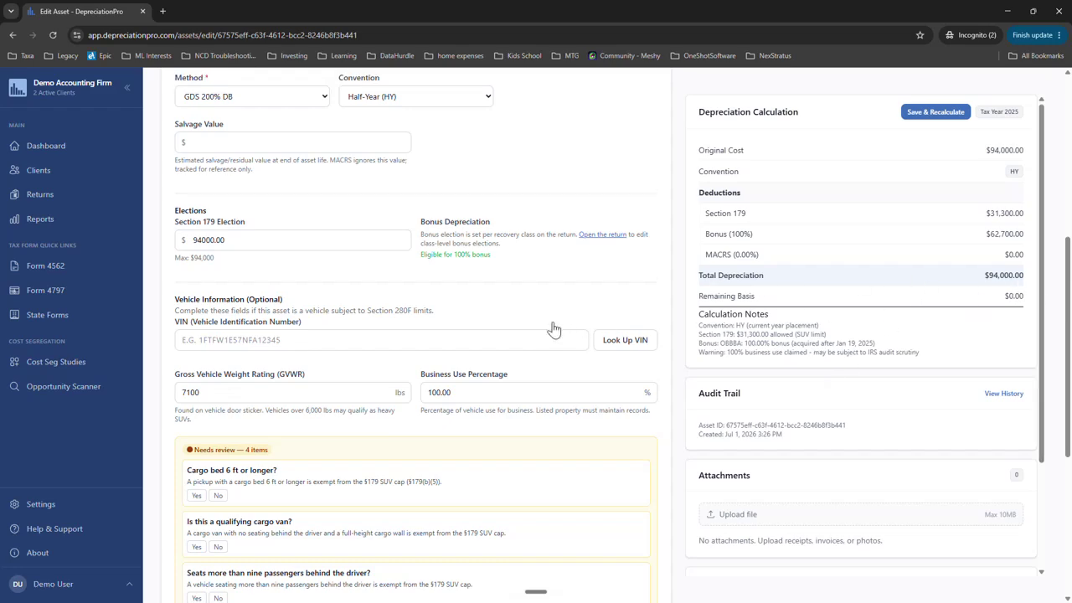
{"action": "scroll", "coordinate": [550, 327], "scroll_direction": "up", "scroll_amount": 5}
{"action": "left_click", "coordinate": [333, 91]}
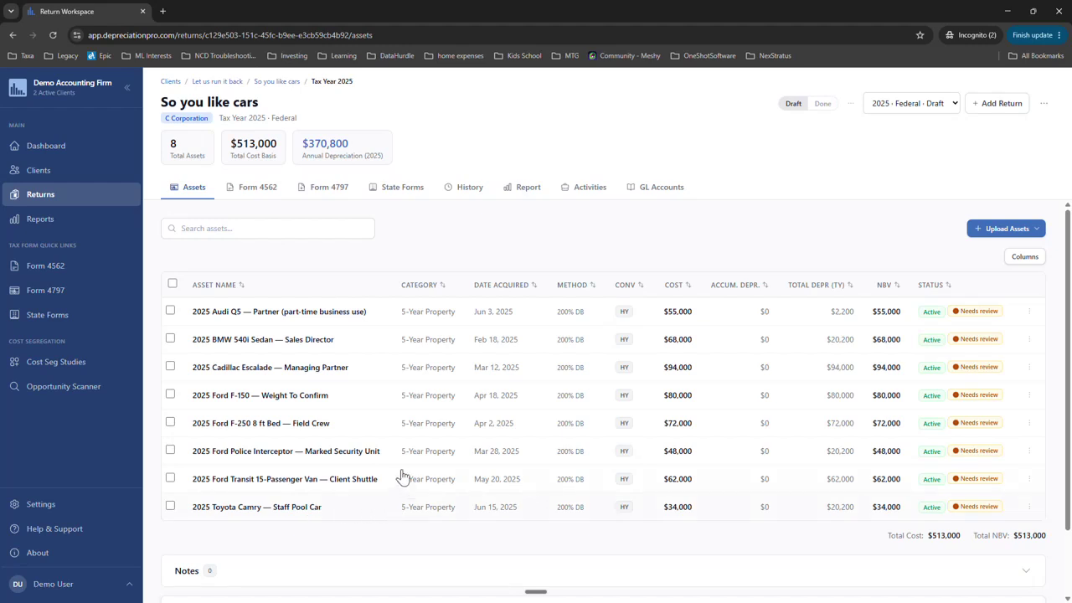
- Answer Yes to "Cargo bed 6 ft or longer?" for the 2025 Ford F-150 asset, and save and recalculate its depreciation
{"action": "left_click", "coordinate": [304, 400]}
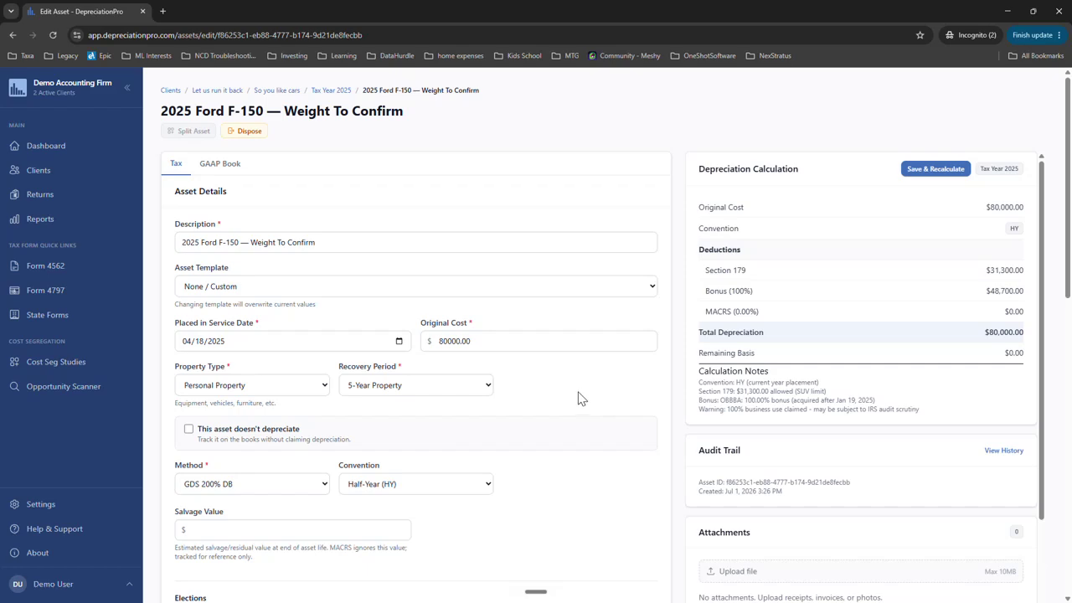
{"action": "scroll", "coordinate": [559, 397], "scroll_direction": "down", "scroll_amount": 3}
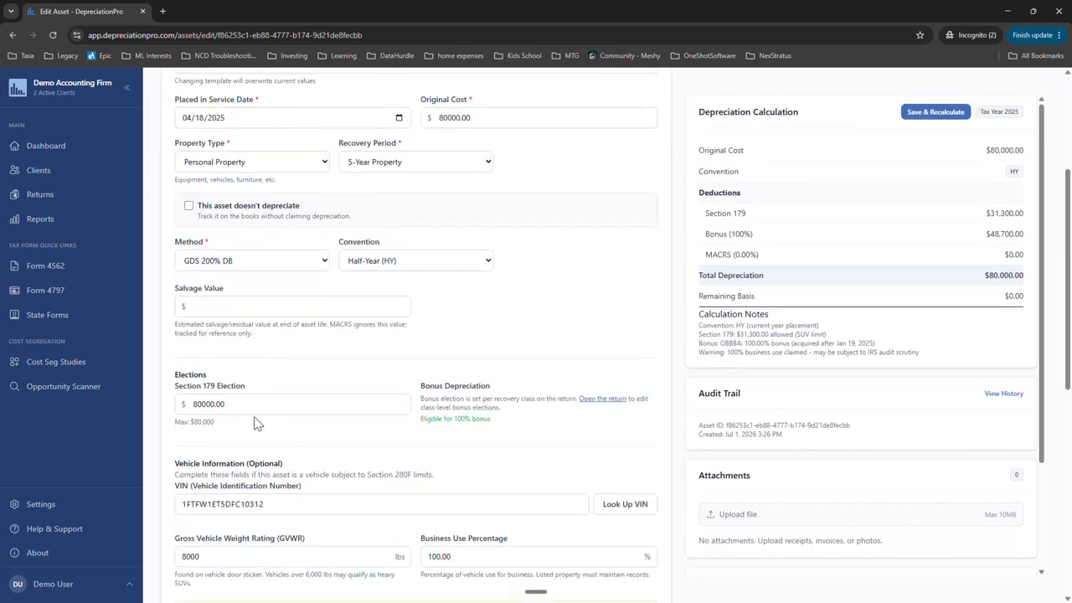
{"action": "scroll", "coordinate": [335, 396], "scroll_direction": "down", "scroll_amount": 2}
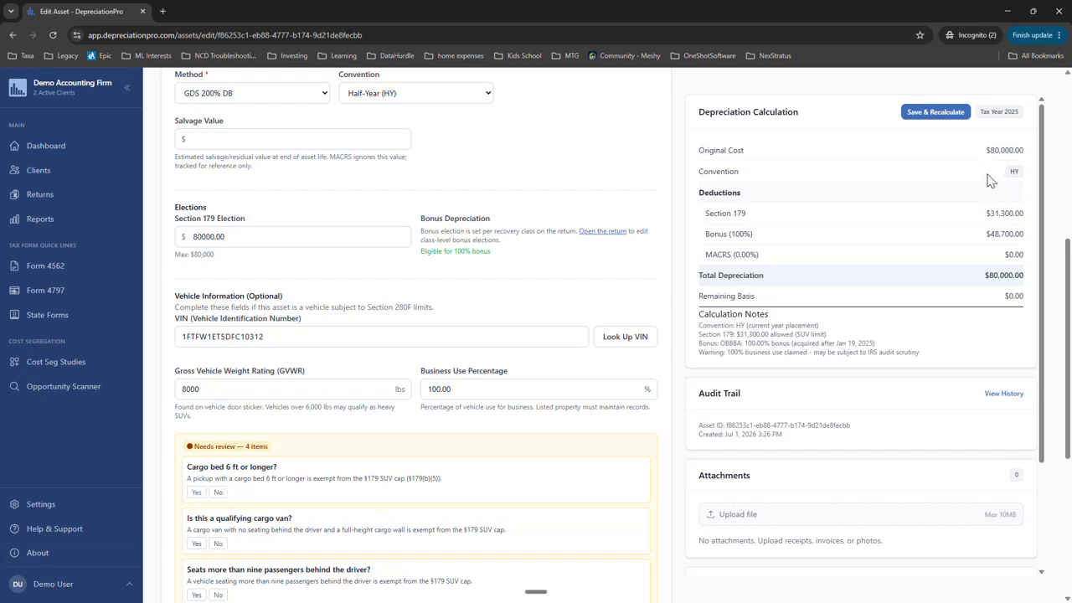
{"action": "left_click", "coordinate": [196, 493]}
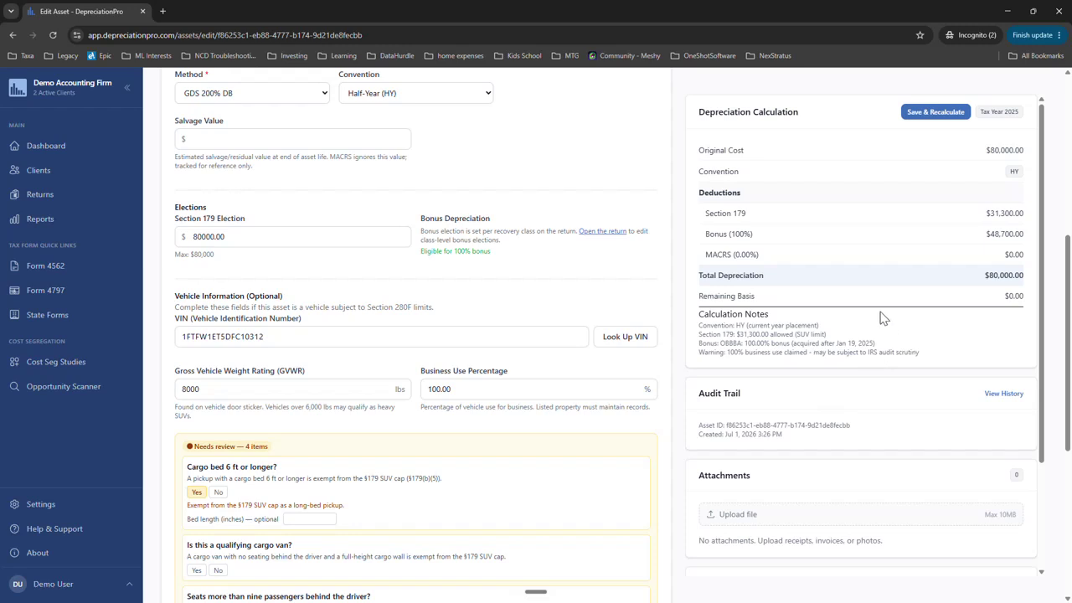
{"action": "scroll", "coordinate": [828, 192], "scroll_direction": "up", "scroll_amount": 2}
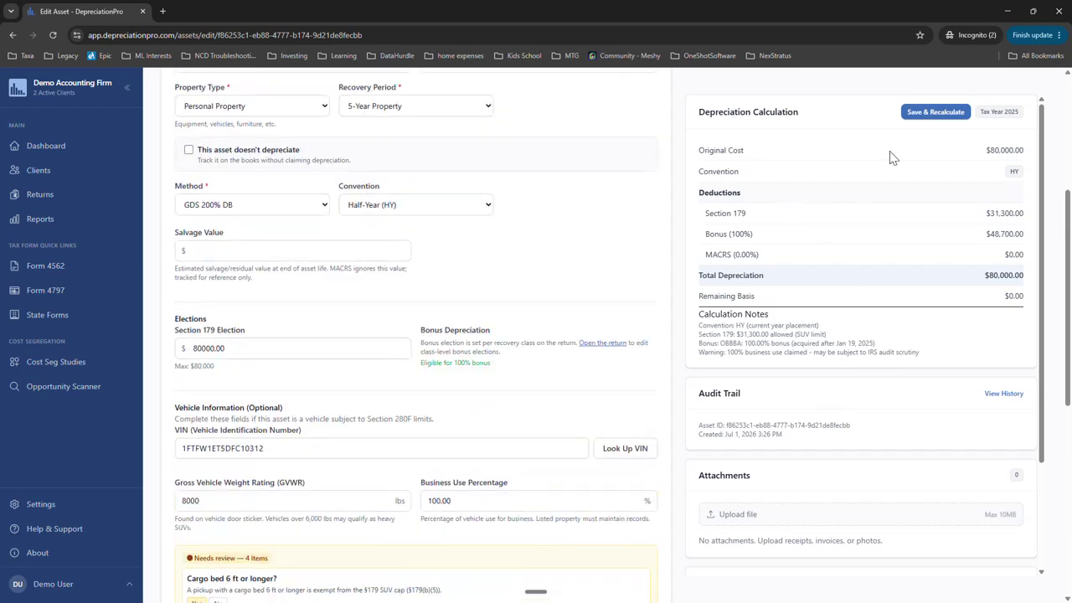
{"action": "left_click", "coordinate": [936, 114]}
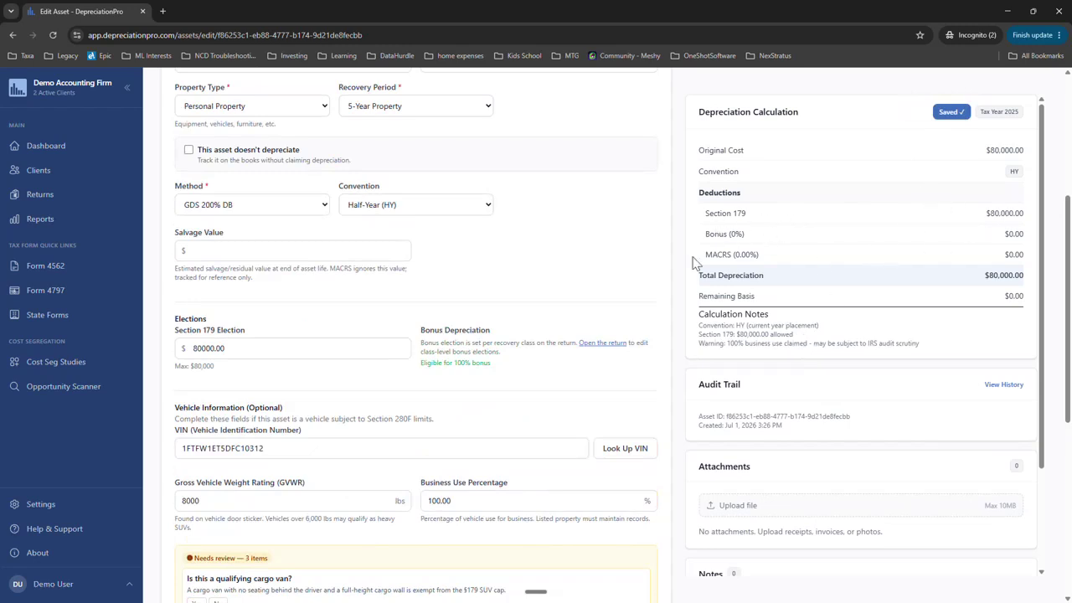
{"action": "scroll", "coordinate": [431, 328], "scroll_direction": "down", "scroll_amount": 4}
{"action": "scroll", "coordinate": [402, 370], "scroll_direction": "up", "scroll_amount": 3}
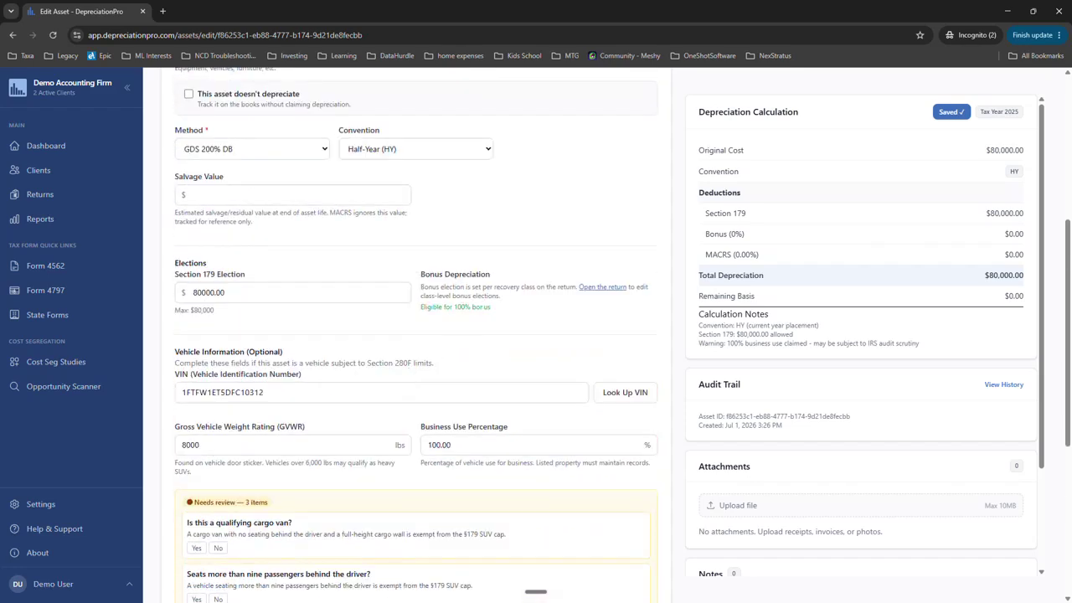
- Generate Form 4562 for the return and examine its line mapping from Part I through the Part V listed property
{"action": "left_click", "coordinate": [52, 194]}
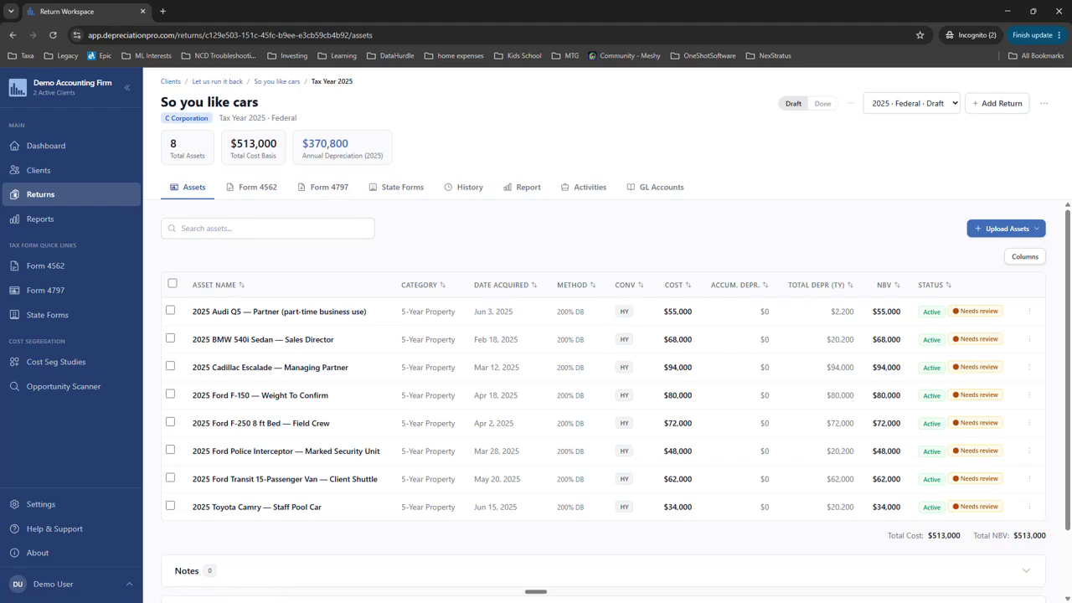
{"action": "left_click", "coordinate": [255, 195]}
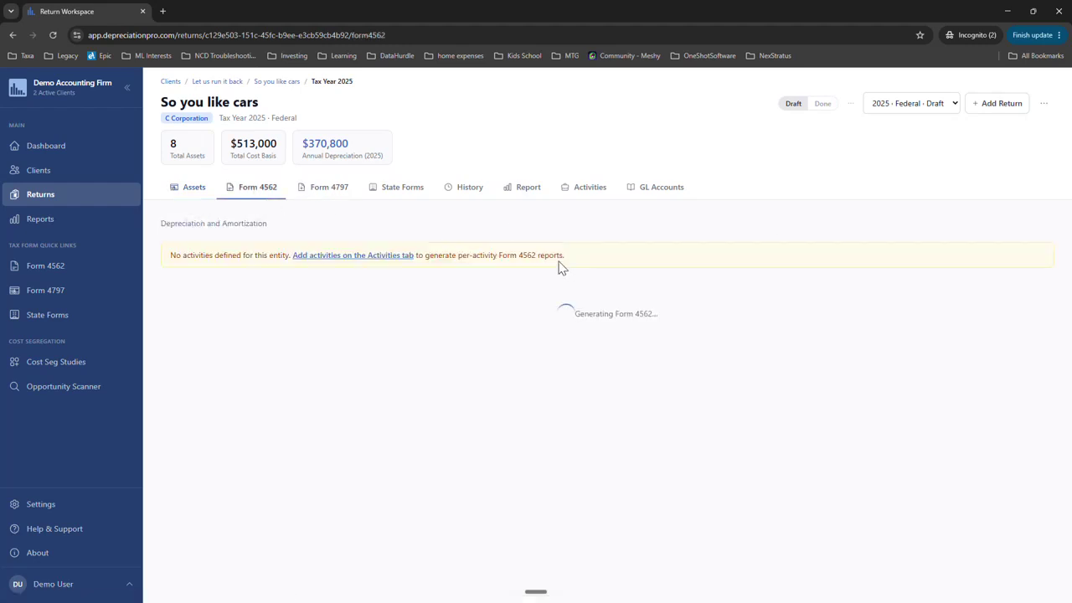
{"action": "scroll", "coordinate": [481, 354], "scroll_direction": "down", "scroll_amount": 1}
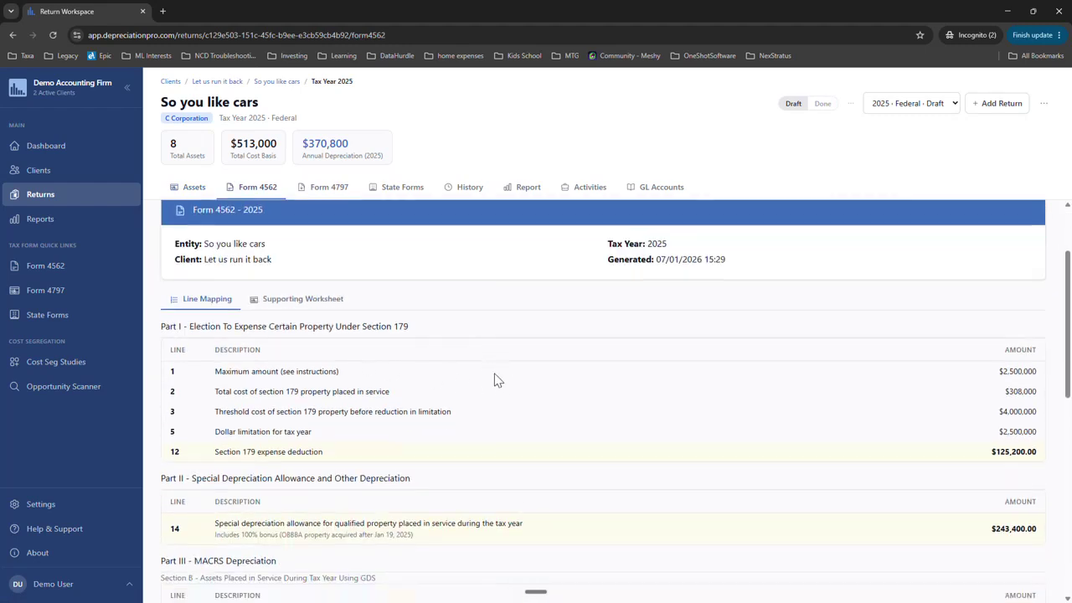
{"action": "scroll", "coordinate": [494, 380], "scroll_direction": "down", "scroll_amount": 1}
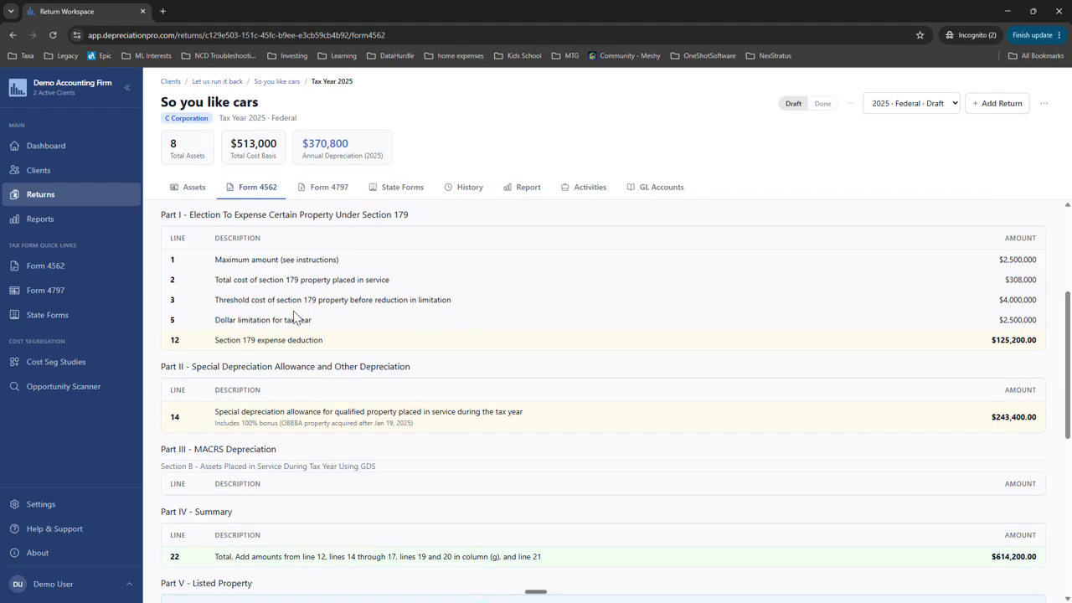
{"action": "scroll", "coordinate": [290, 312], "scroll_direction": "up", "scroll_amount": 1}
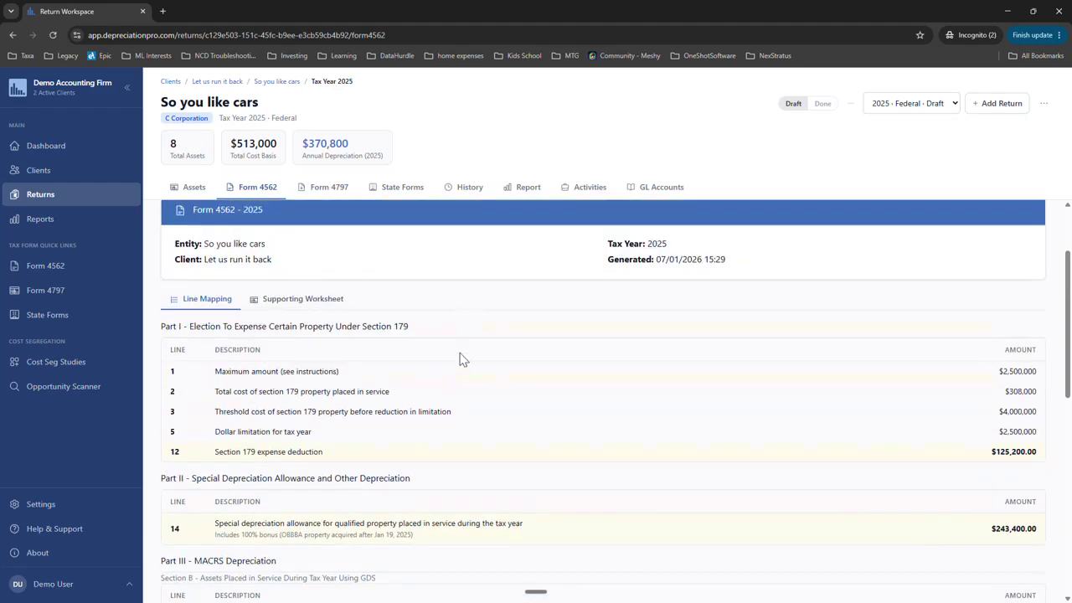
{"action": "scroll", "coordinate": [463, 350], "scroll_direction": "down", "scroll_amount": 3}
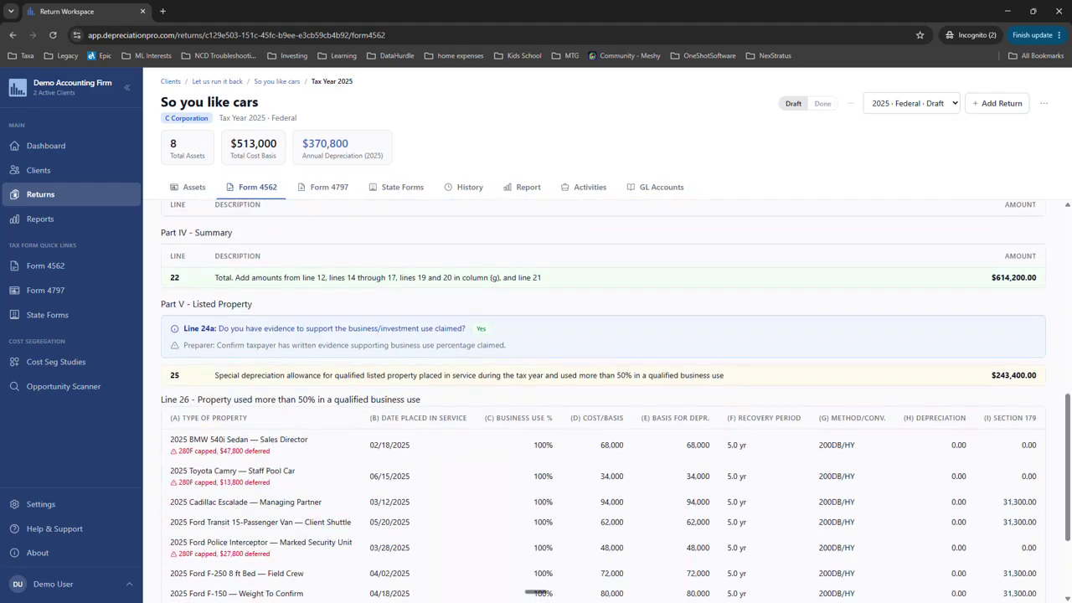
{"action": "scroll", "coordinate": [355, 441], "scroll_direction": "down", "scroll_amount": 1}
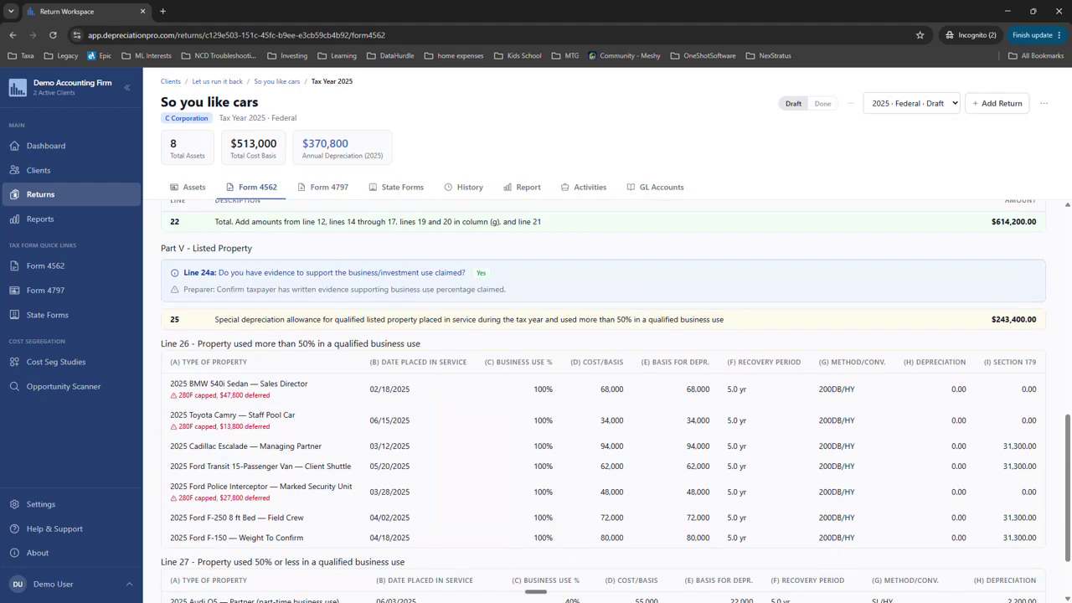
{"action": "scroll", "coordinate": [310, 523], "scroll_direction": "down", "scroll_amount": 1}
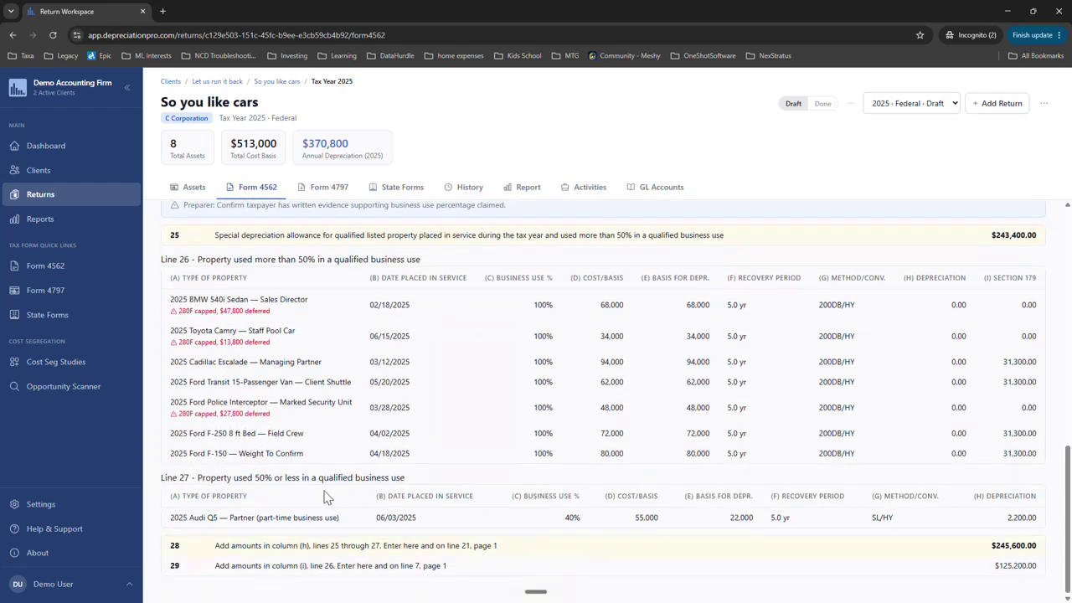
{"action": "scroll", "coordinate": [424, 468], "scroll_direction": "up", "scroll_amount": 7}
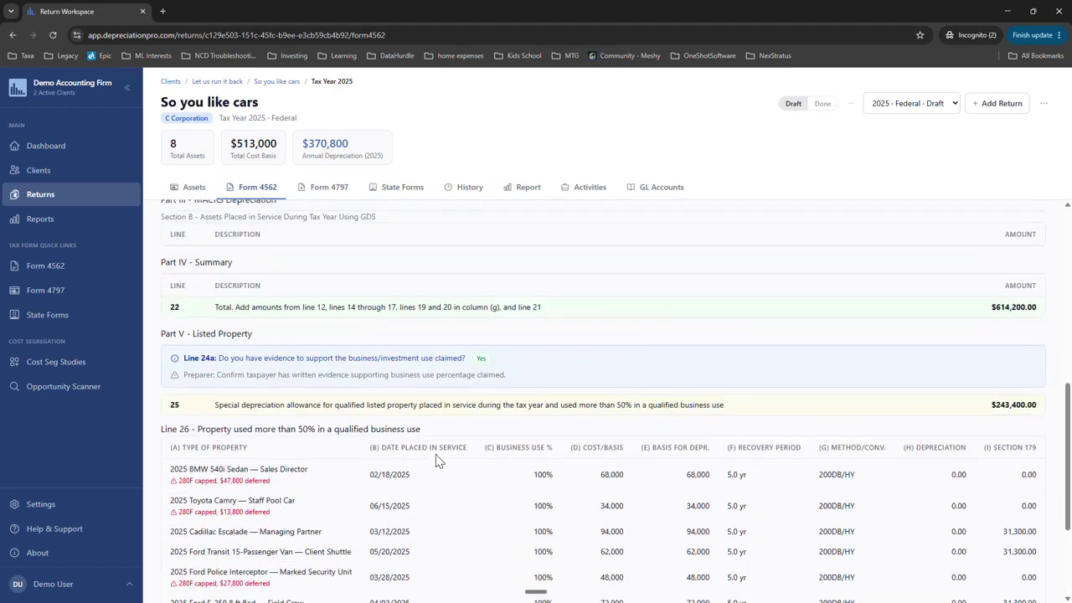
- Examine Form 4562's supporting worksheet with the per-asset depreciation schedule and totals tie-out, and return to the asset list
{"action": "left_click", "coordinate": [297, 272]}
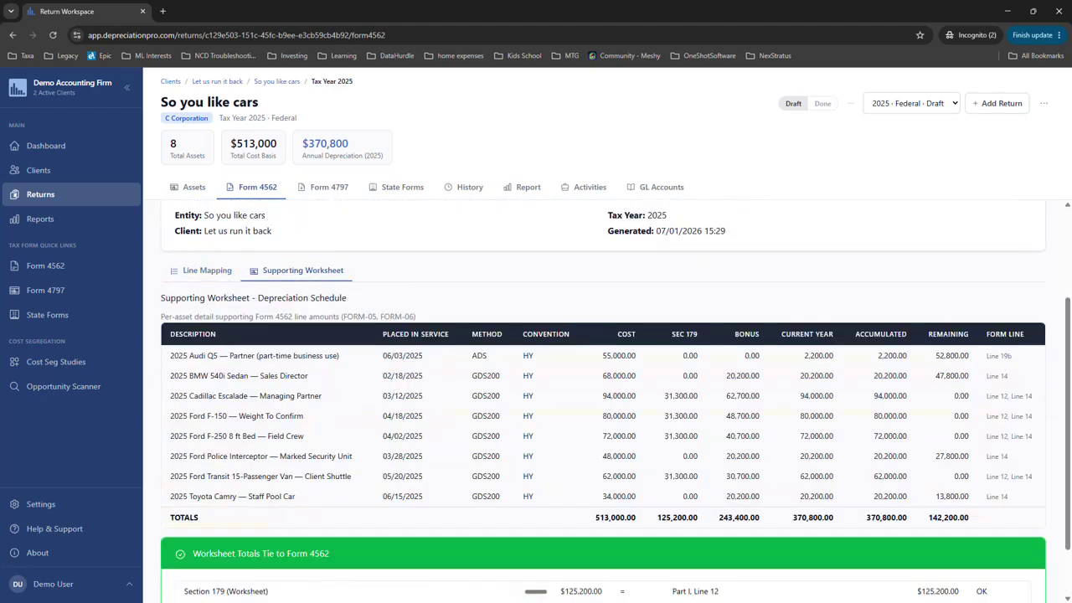
{"action": "scroll", "coordinate": [505, 442], "scroll_direction": "down", "scroll_amount": 1}
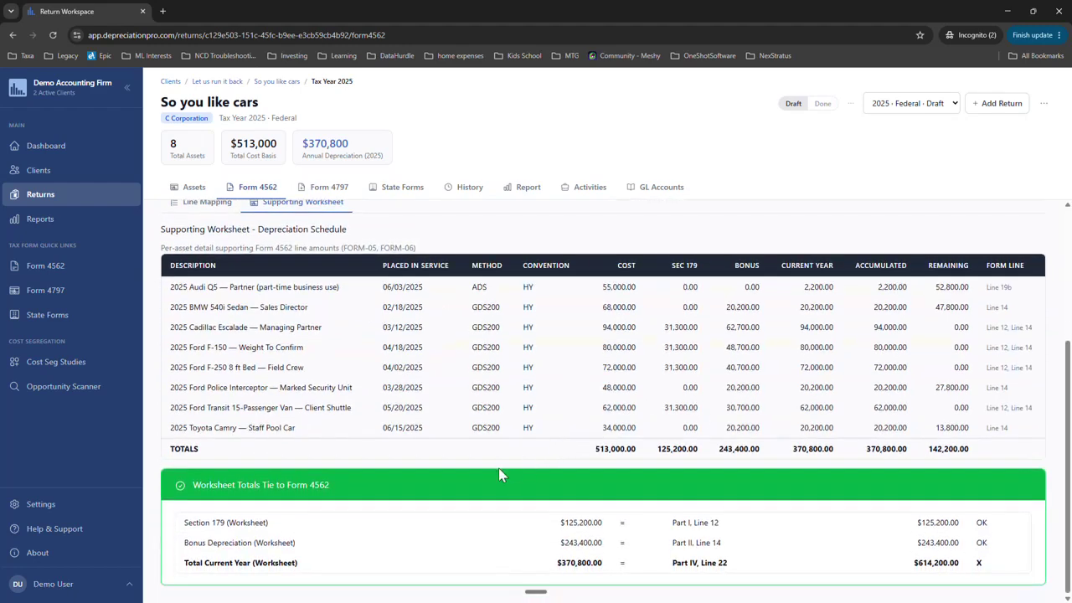
{"action": "scroll", "coordinate": [469, 385], "scroll_direction": "up", "scroll_amount": 2}
{"action": "scroll", "coordinate": [450, 356], "scroll_direction": "down", "scroll_amount": 1}
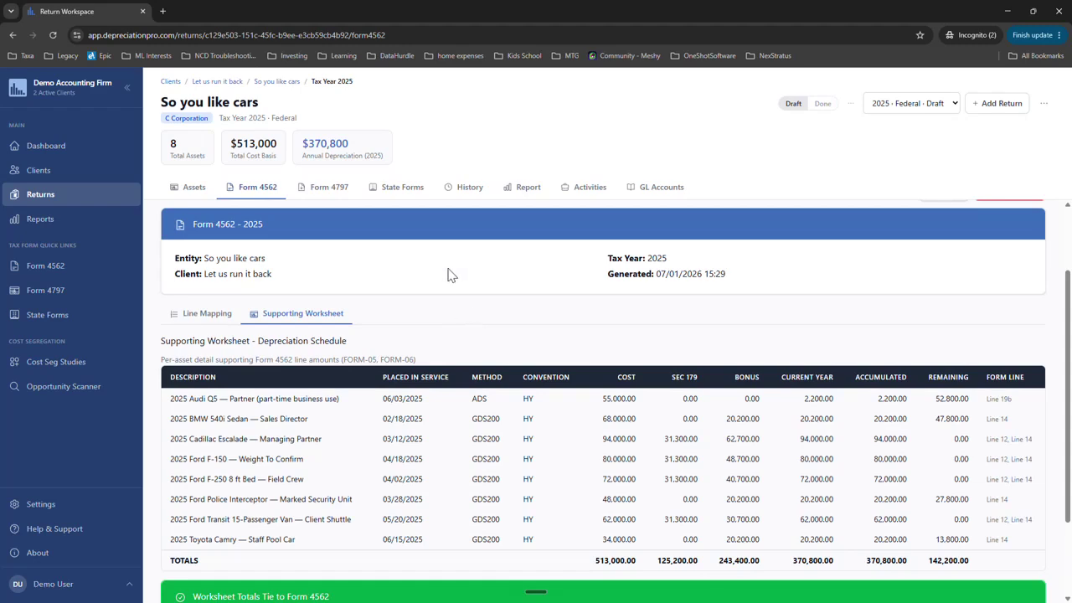
{"action": "left_click", "coordinate": [191, 187]}
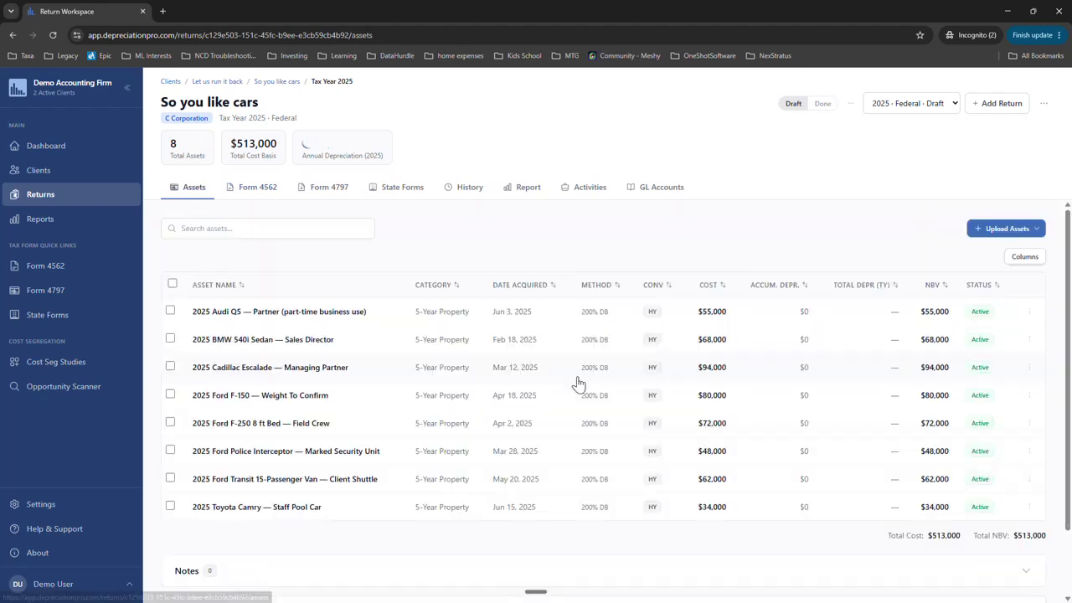